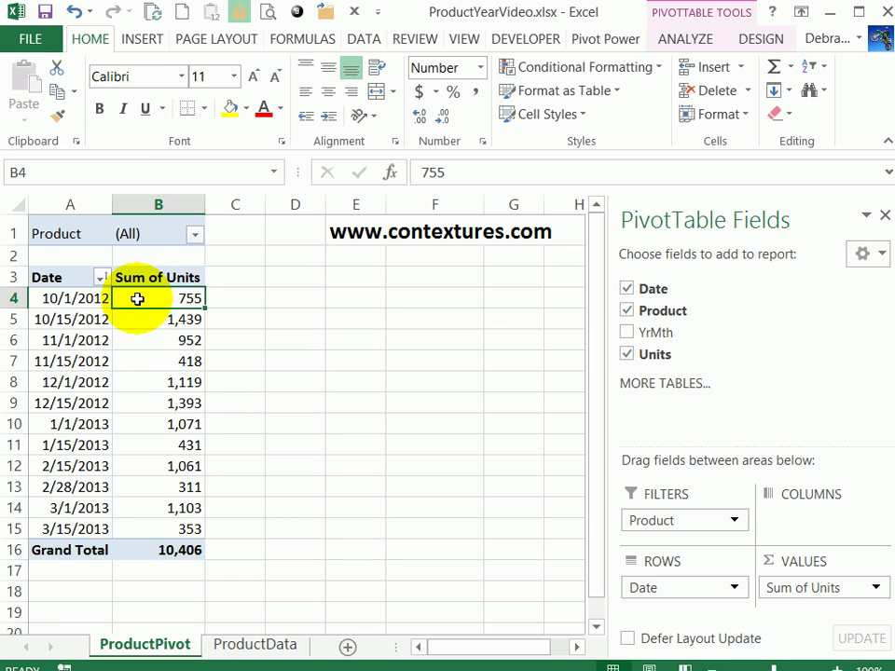
Add Units to VALUES a second time and rename the new Sum of Units2 column RT.
mouse_move(151, 298)
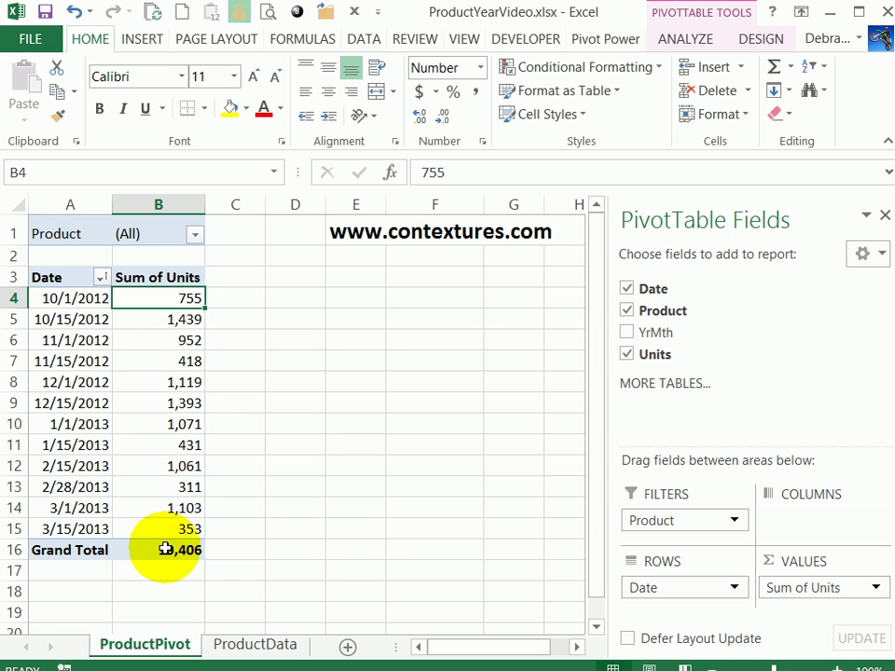
mouse_move(165, 551)
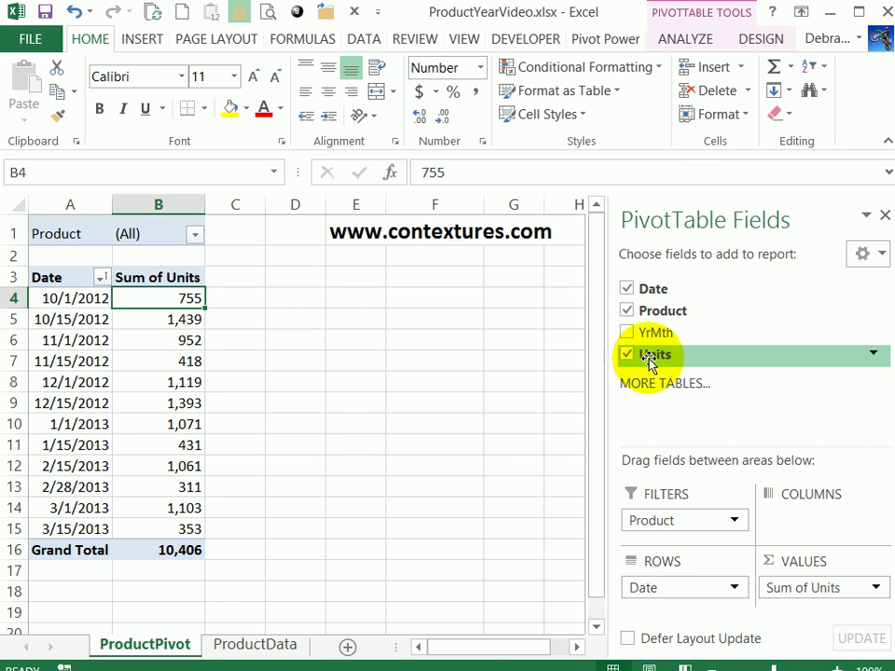
left_click_drag(702, 457, 702, 392)
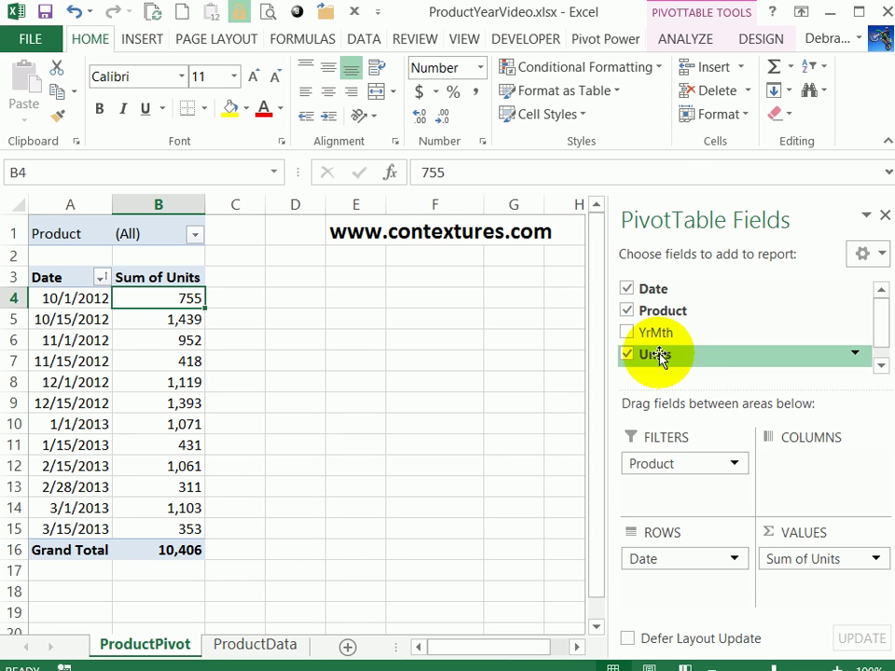
left_click_drag(658, 356, 805, 569)
left_click(246, 300)
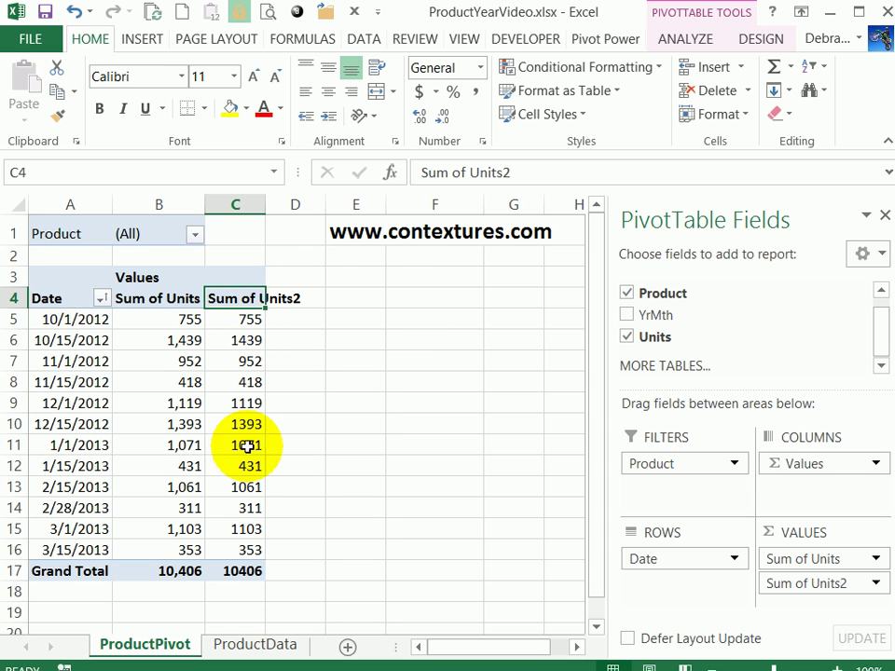
mouse_move(254, 550)
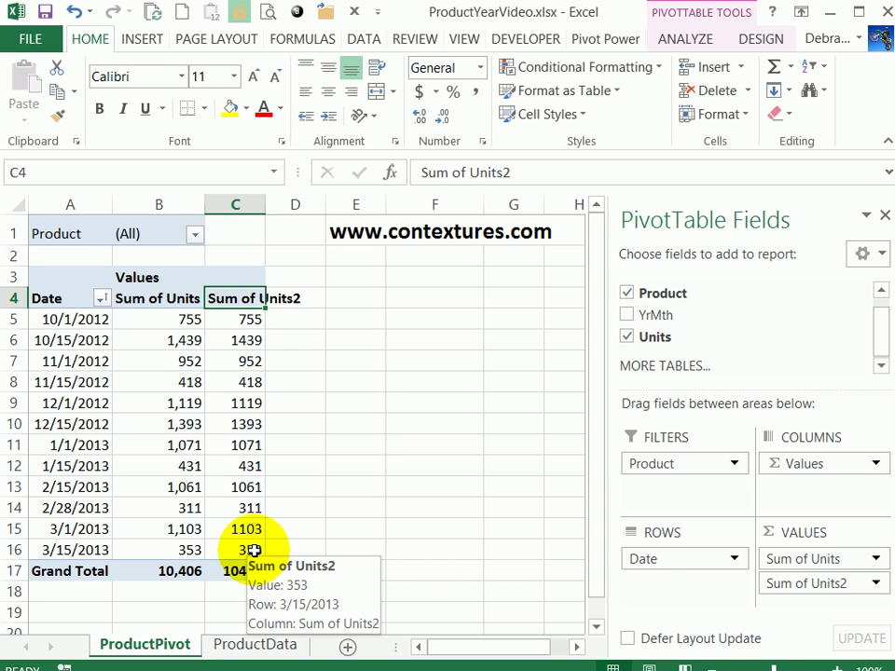
type("R")
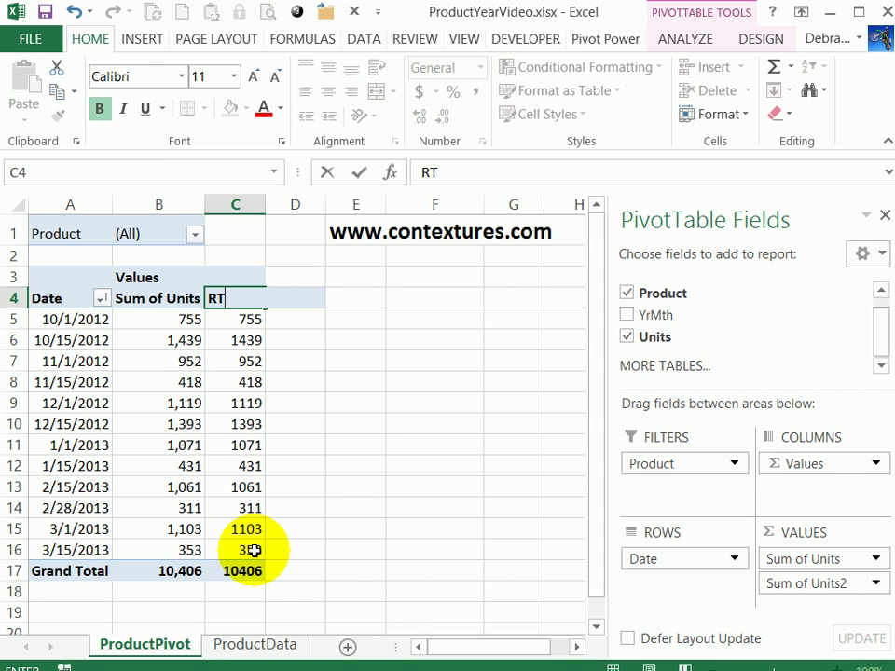
type("T")
key("Return")
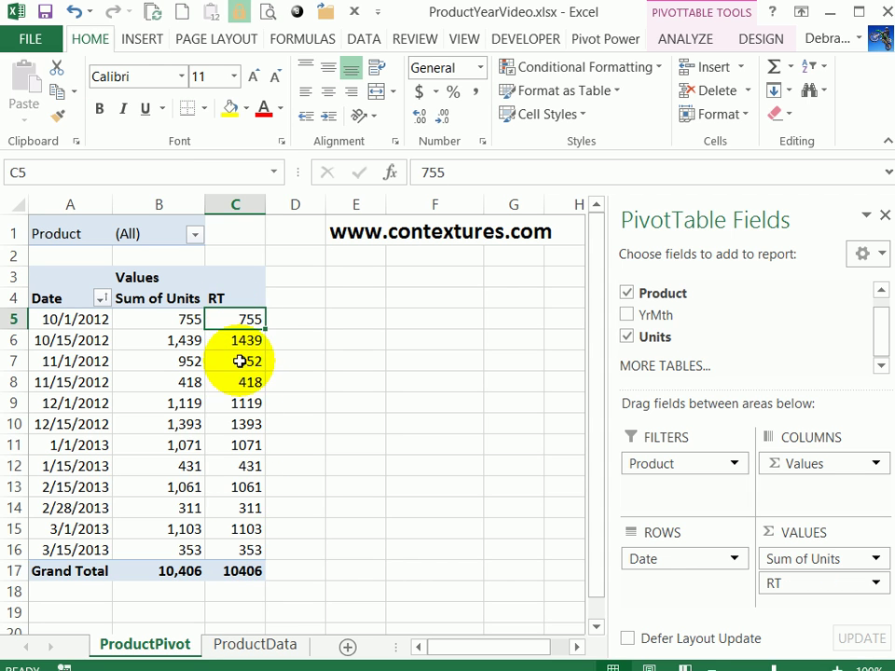
Show RT as a Running Total In with base field Date, reaching 10406 at 3/15/2013.
right_click(233, 318)
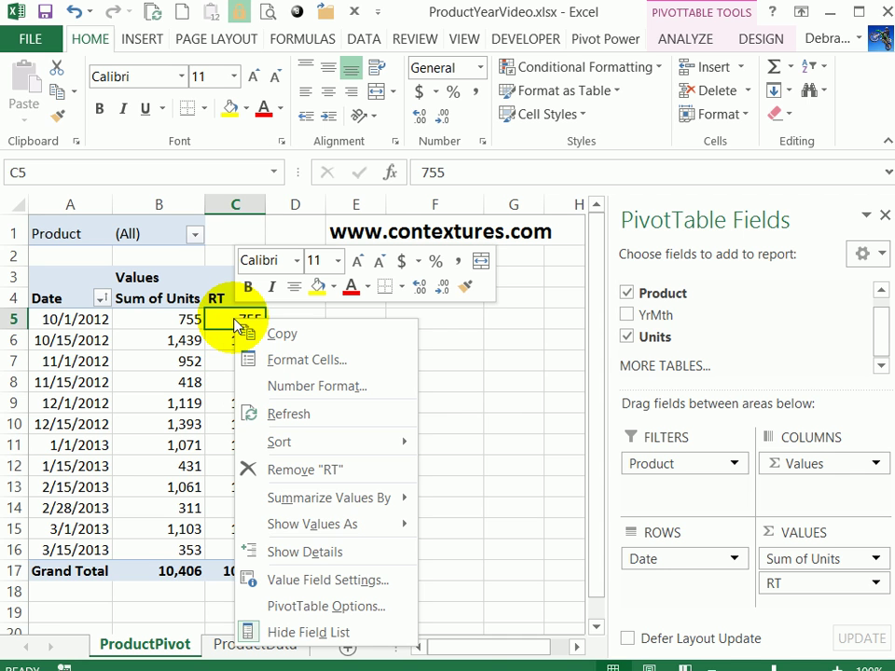
mouse_move(318, 529)
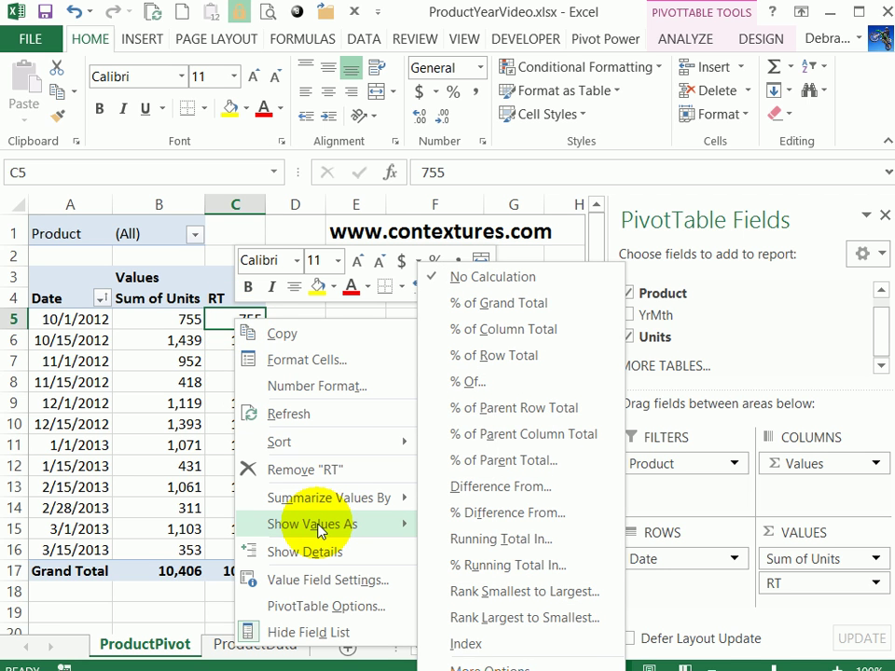
left_click(477, 538)
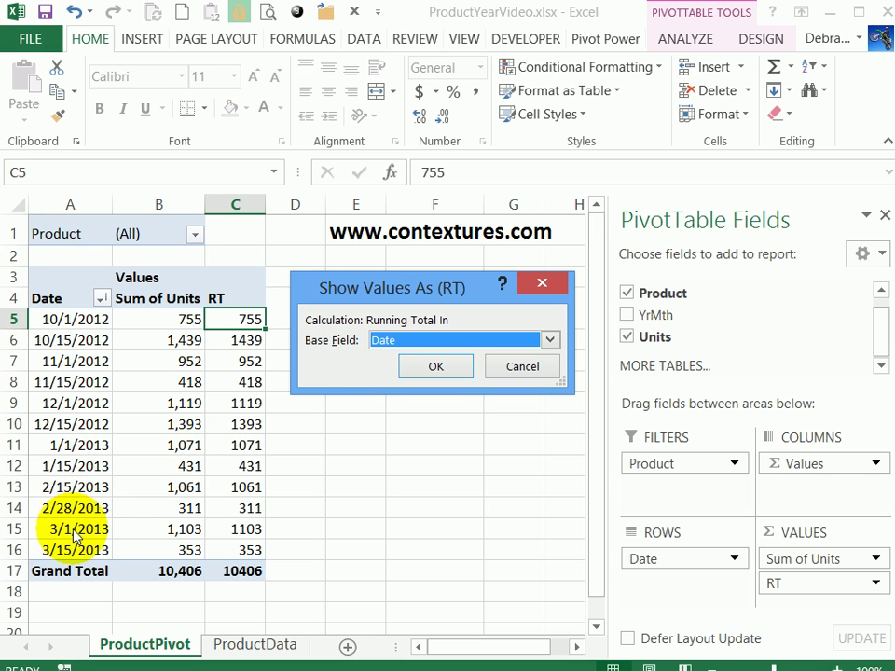
left_click(461, 366)
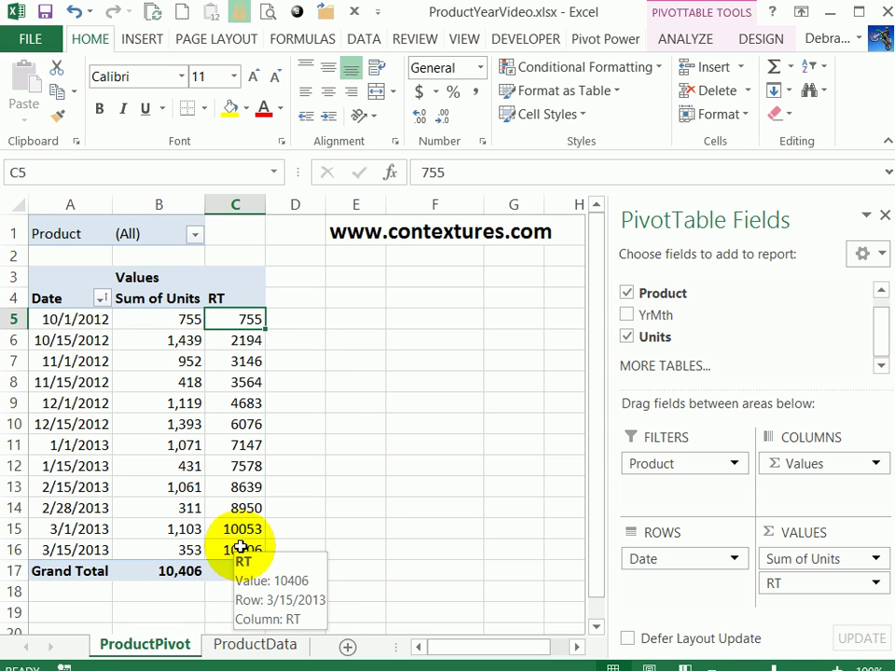
mouse_move(232, 320)
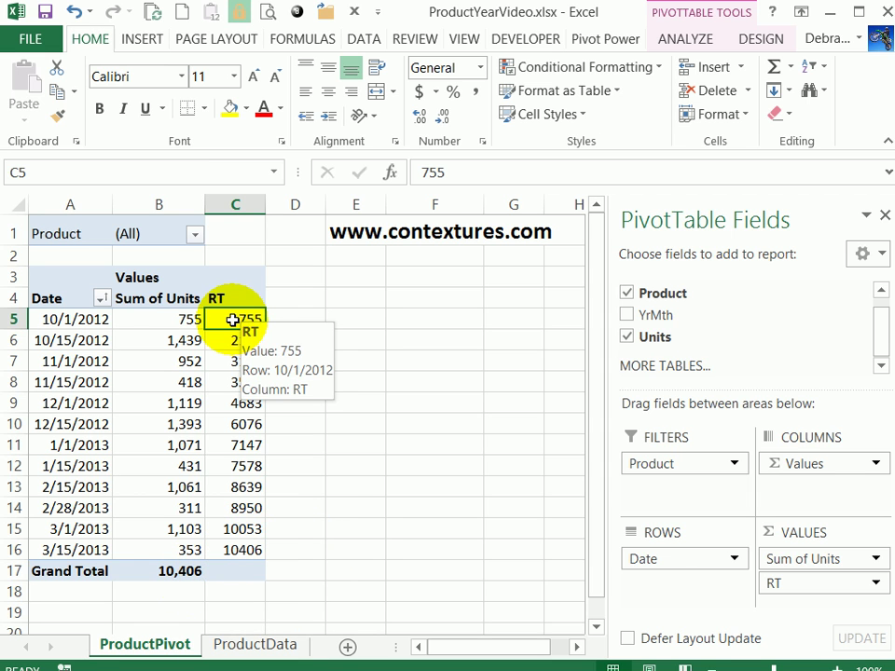
mouse_move(71, 318)
mouse_move(85, 549)
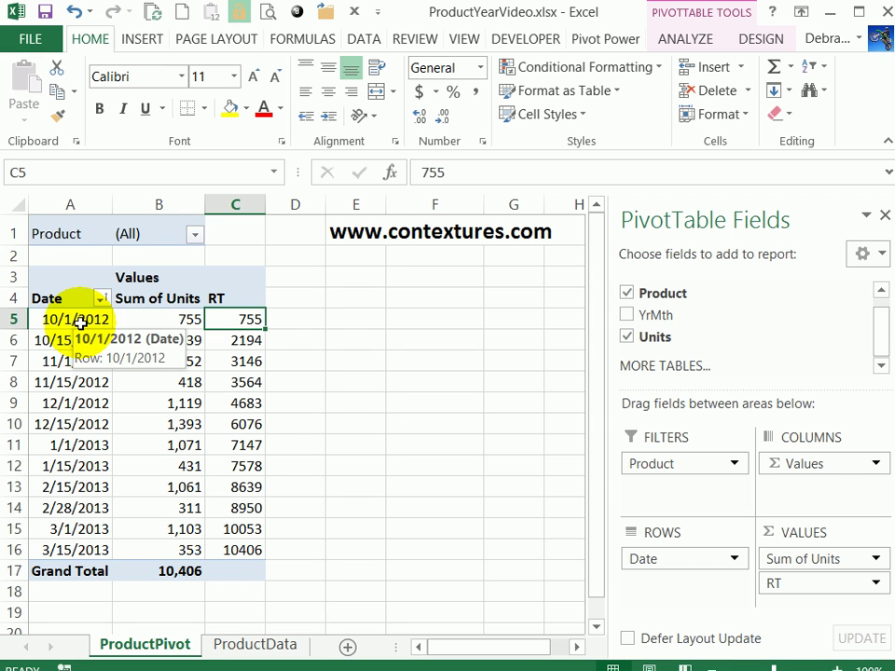
mouse_move(238, 454)
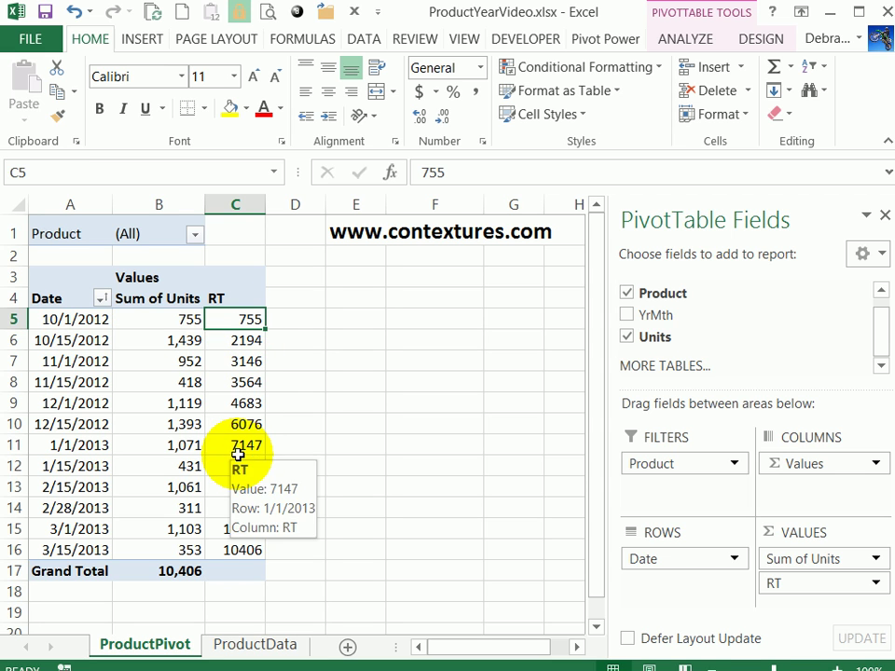
Group the Date row labels by Months and Years, giving rows Oct 2012 through Mar 2013.
right_click(64, 319)
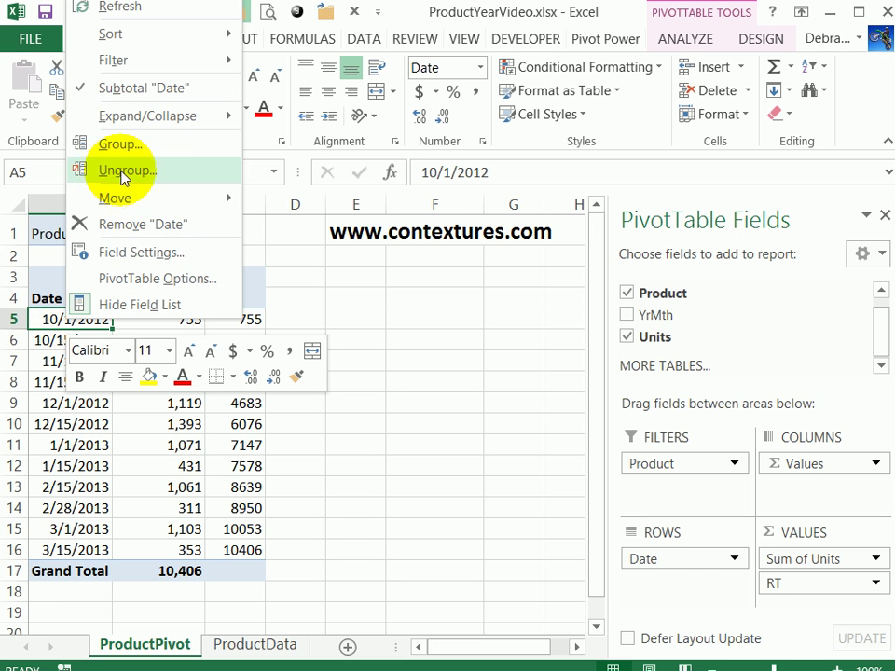
left_click(105, 145)
left_click_drag(338, 82, 492, 168)
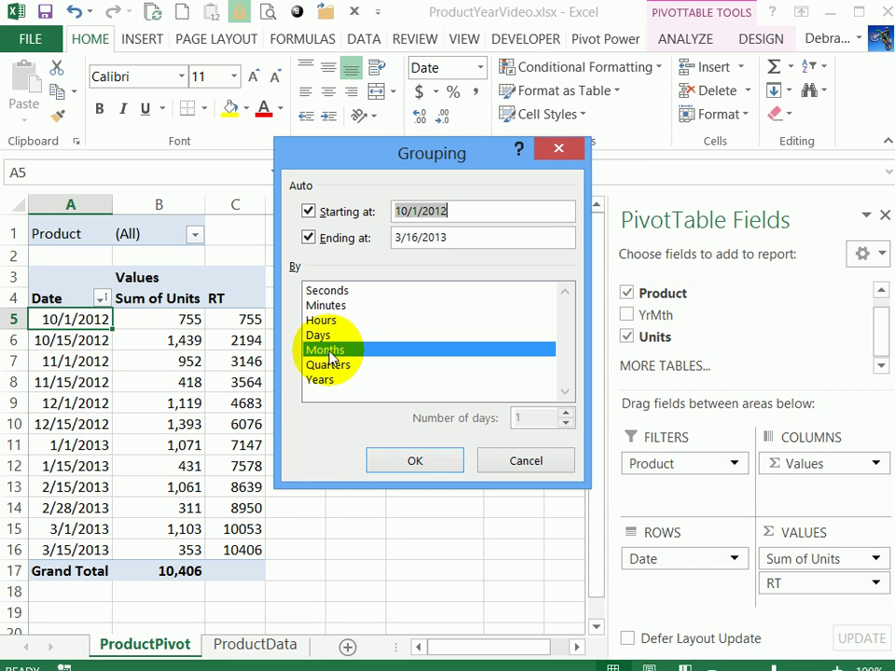
left_click(326, 380)
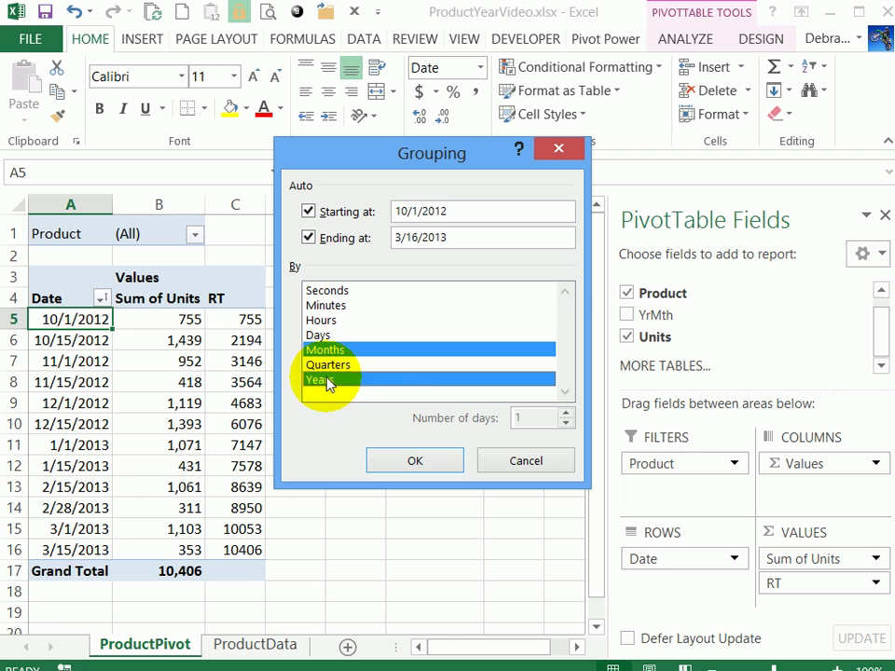
left_click(415, 461)
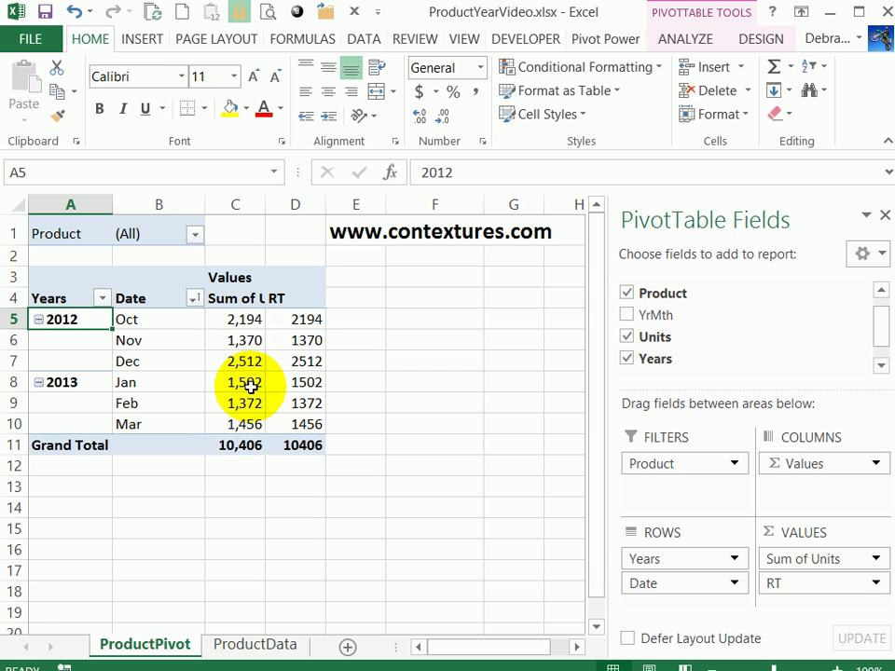
right_click(309, 324)
mouse_move(378, 526)
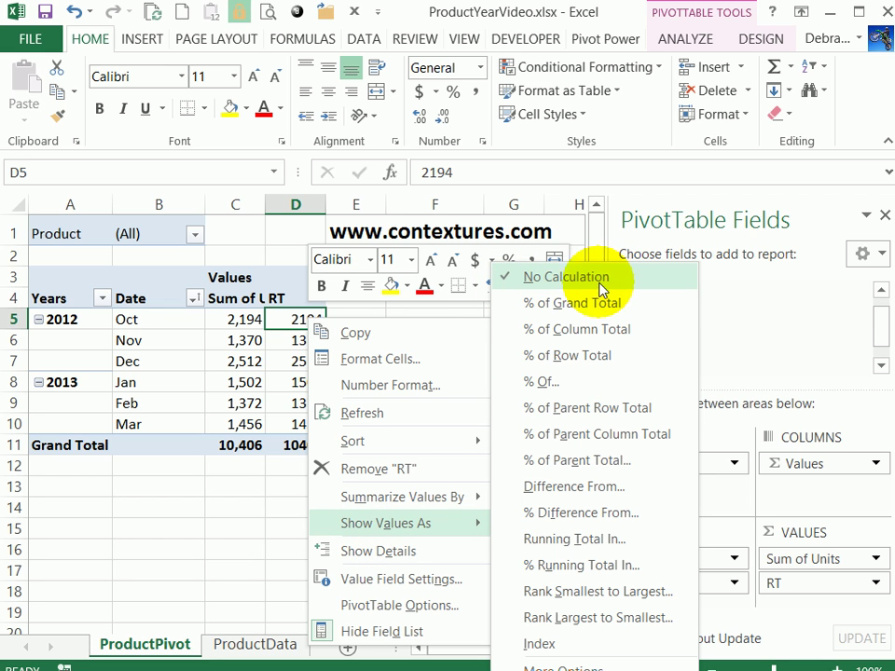
left_click(554, 541)
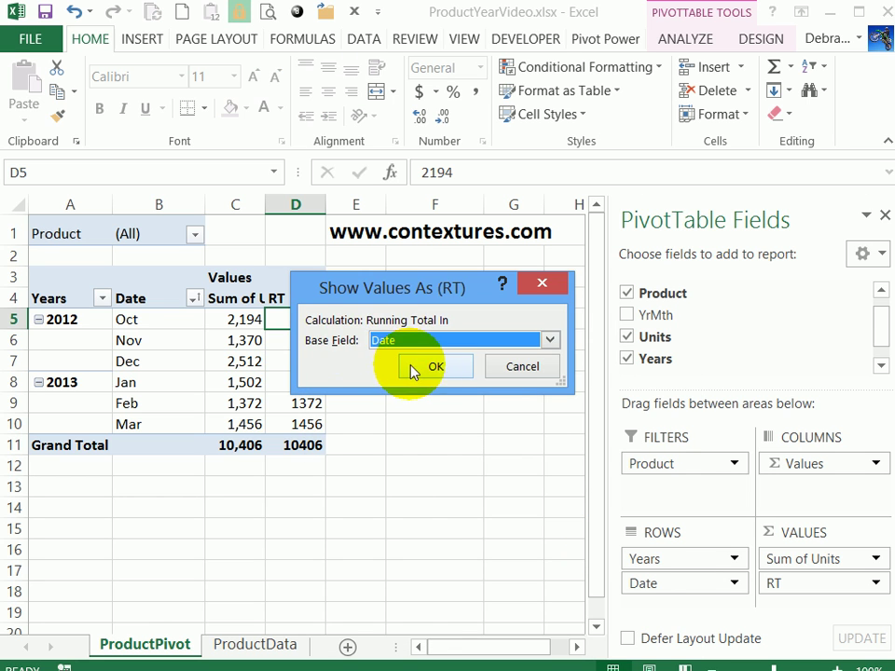
left_click(431, 365)
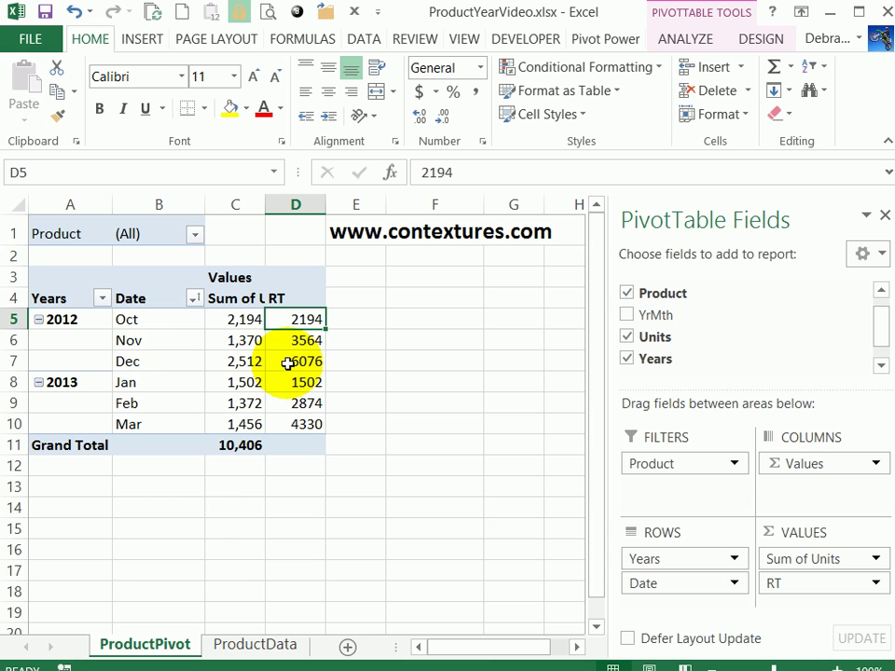
mouse_move(298, 364)
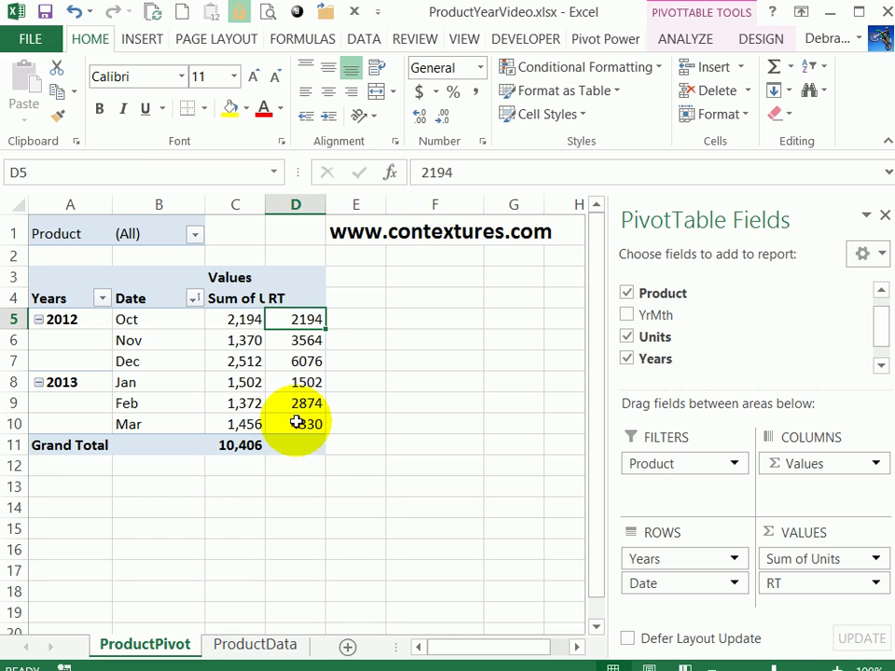
mouse_move(297, 426)
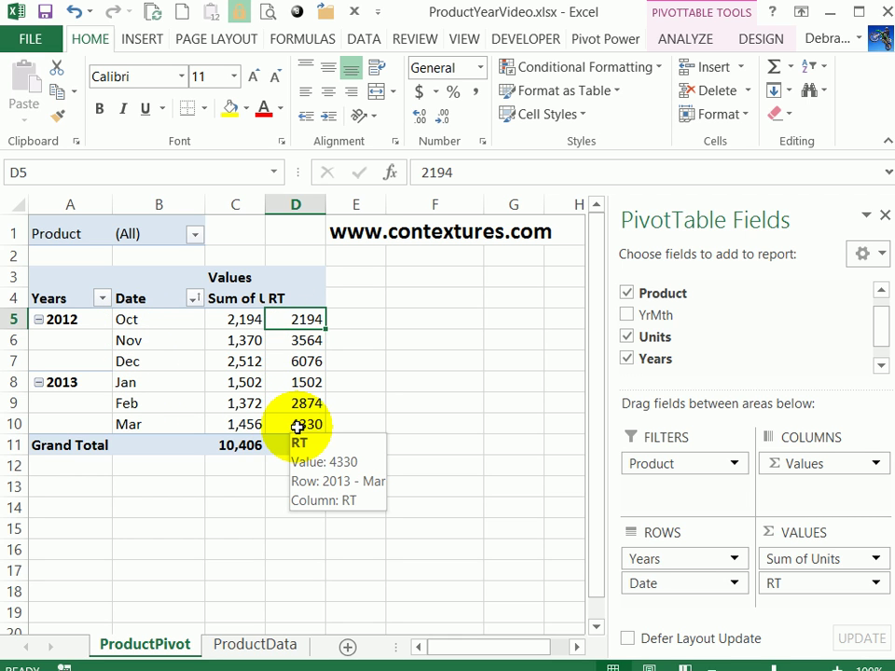
Ungroup the month items back into individual dates and go to the ProductData sheet.
right_click(149, 319)
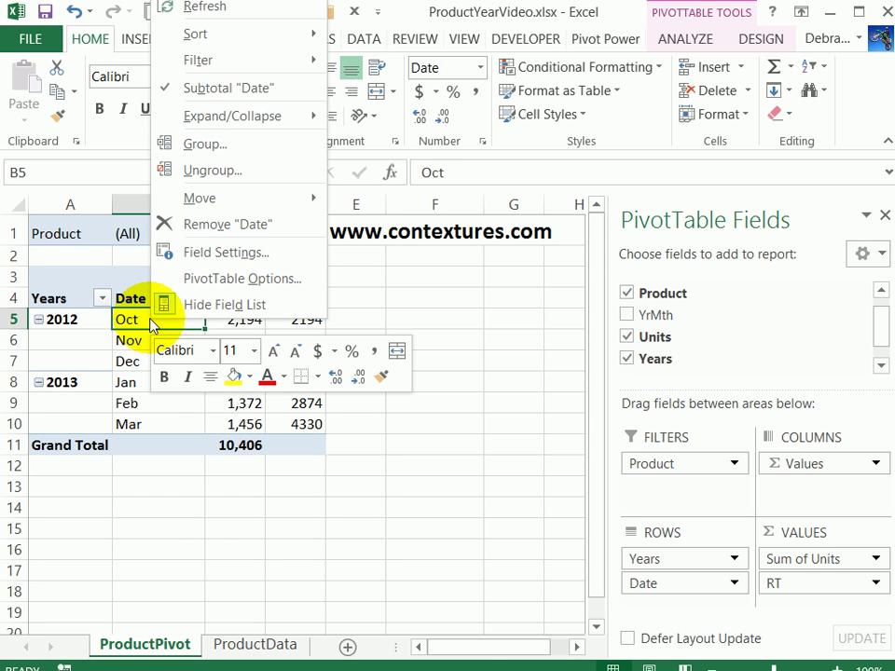
left_click(203, 172)
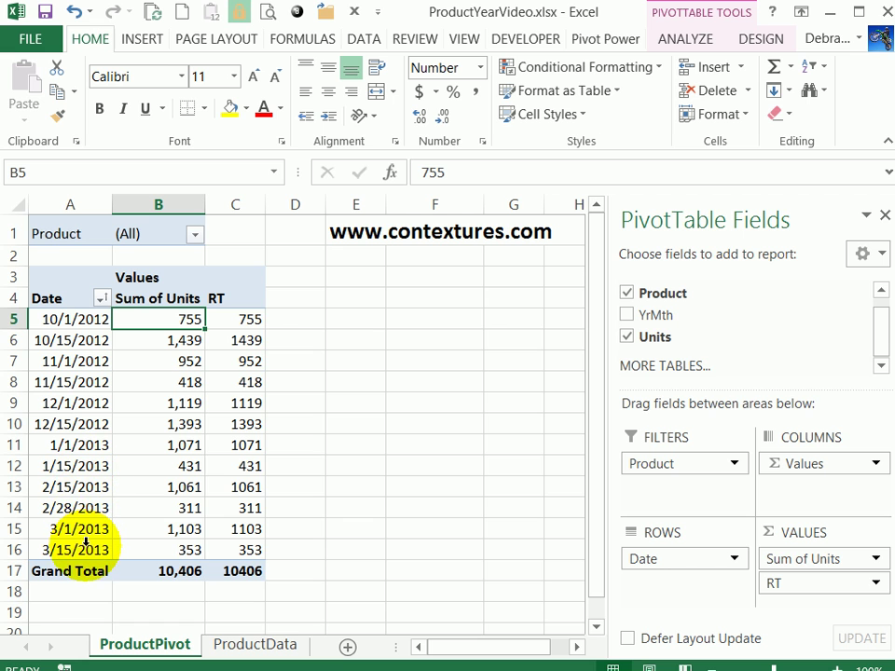
left_click(257, 644)
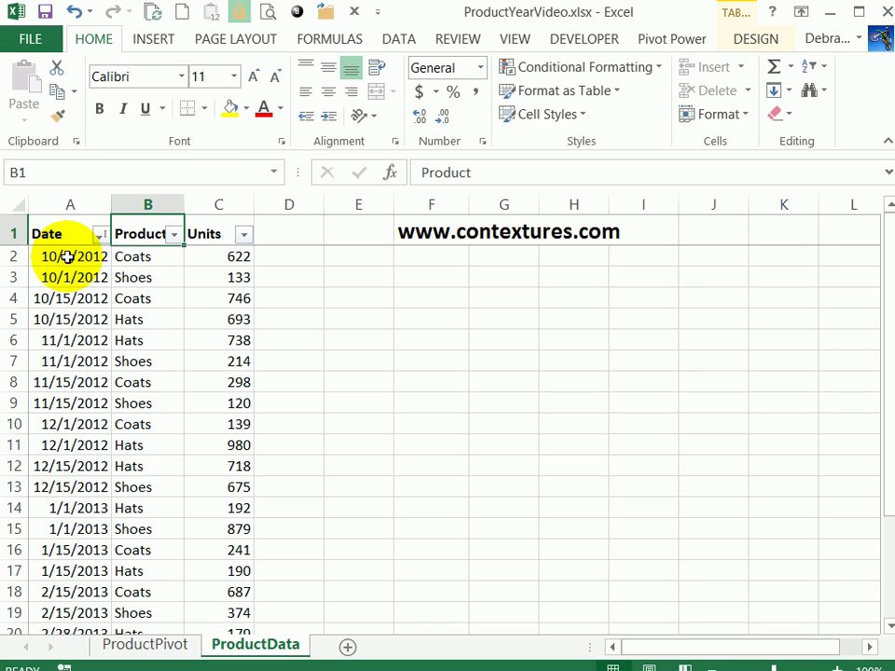
Insert a table column before Units and give it the heading YrMth.
key("Left")
left_click(214, 204)
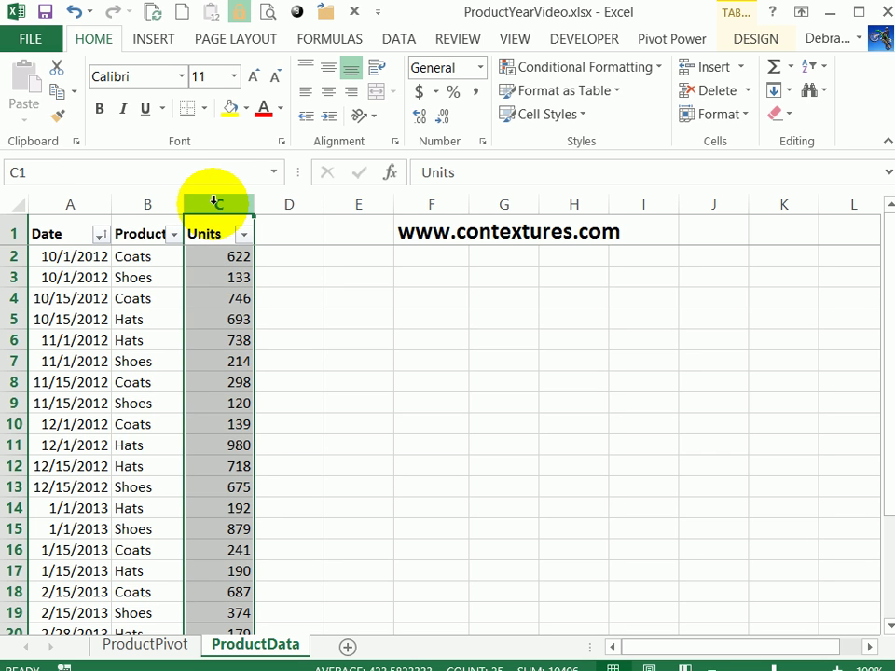
right_click(213, 204)
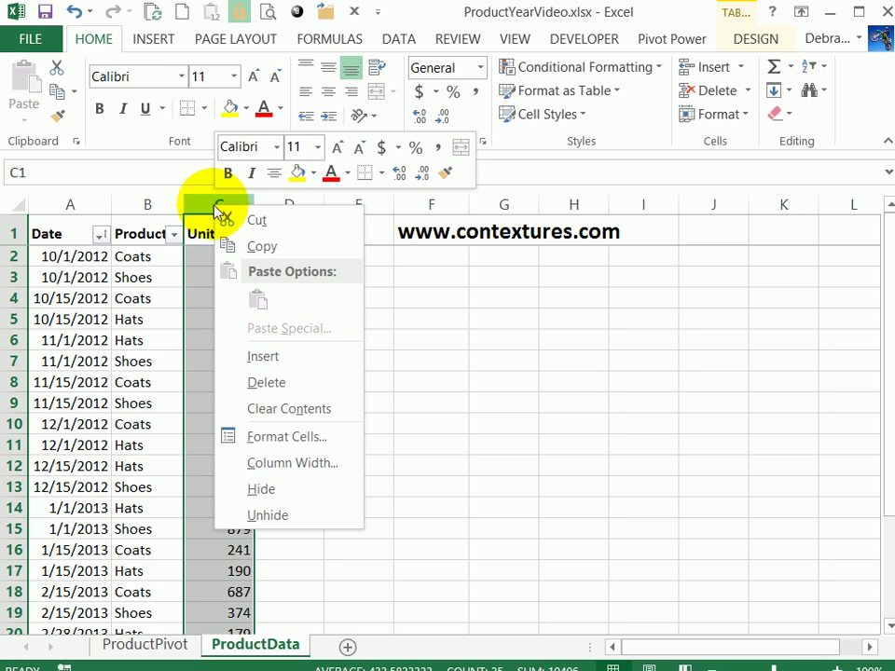
left_click(261, 357)
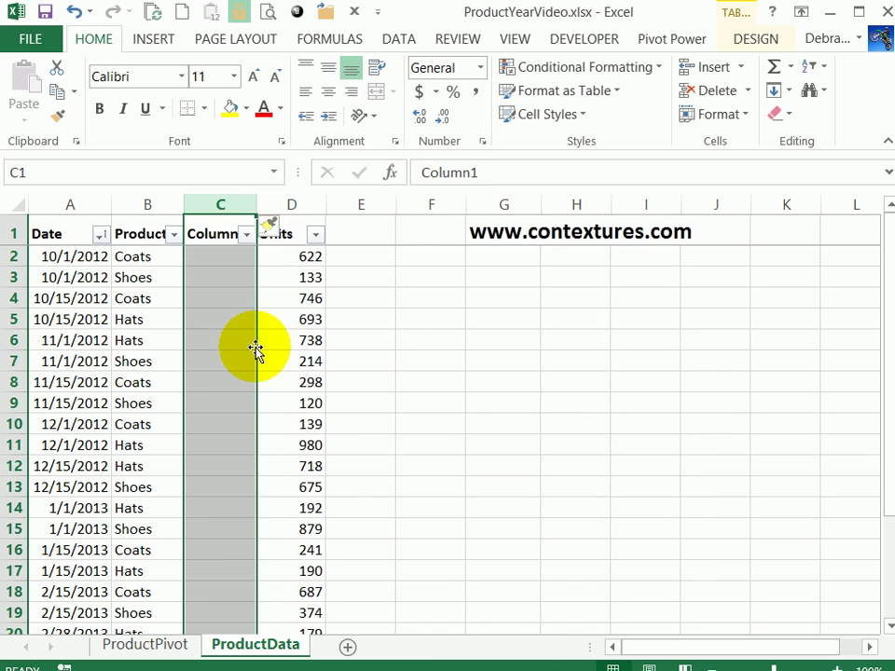
left_click(213, 233)
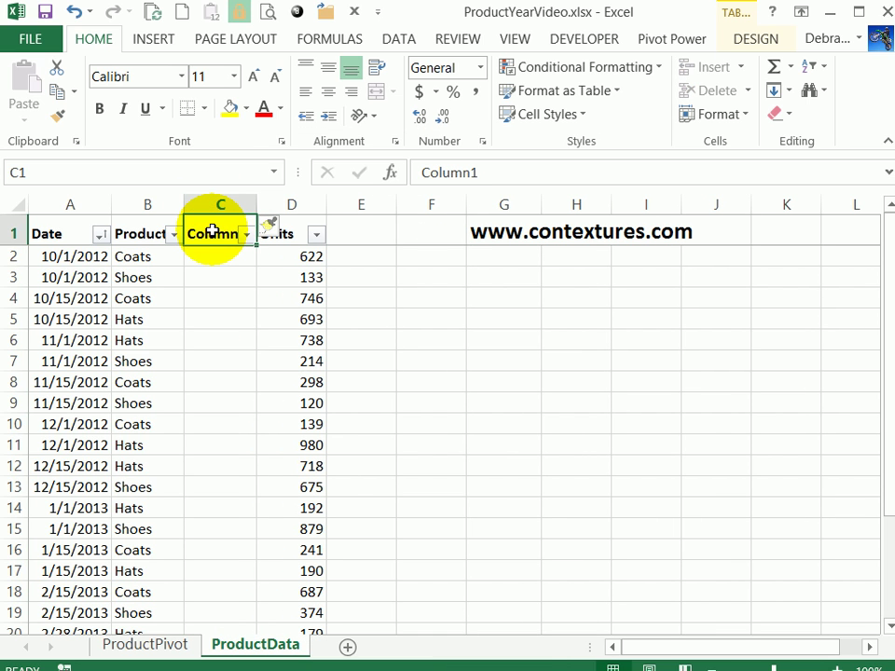
type("YrMth")
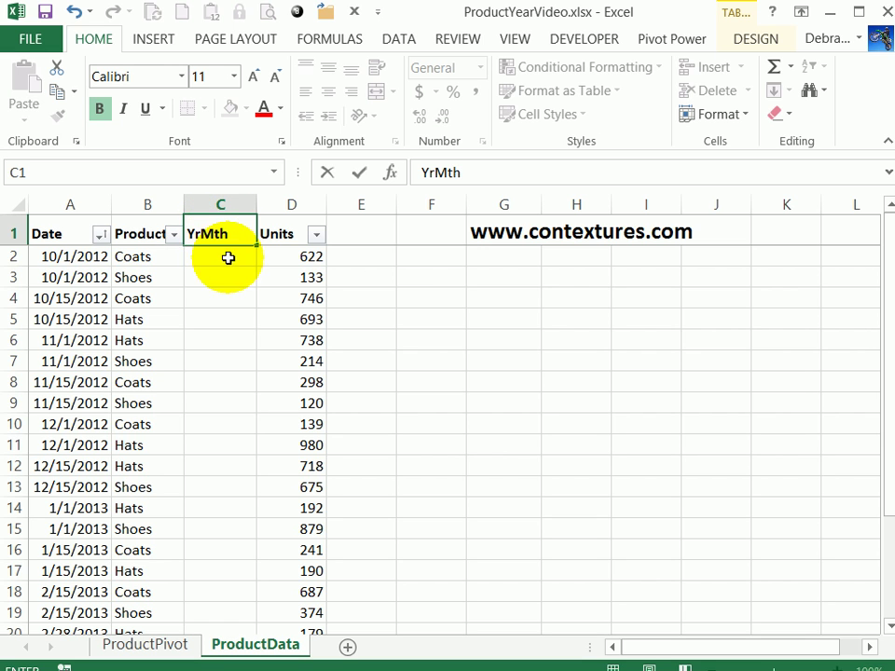
key("Return")
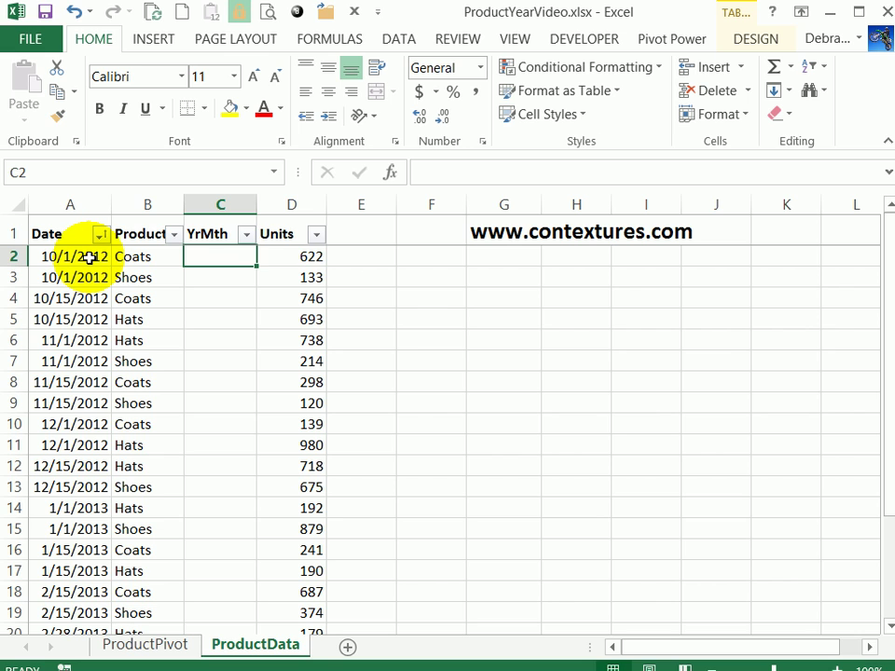
type("=TES")
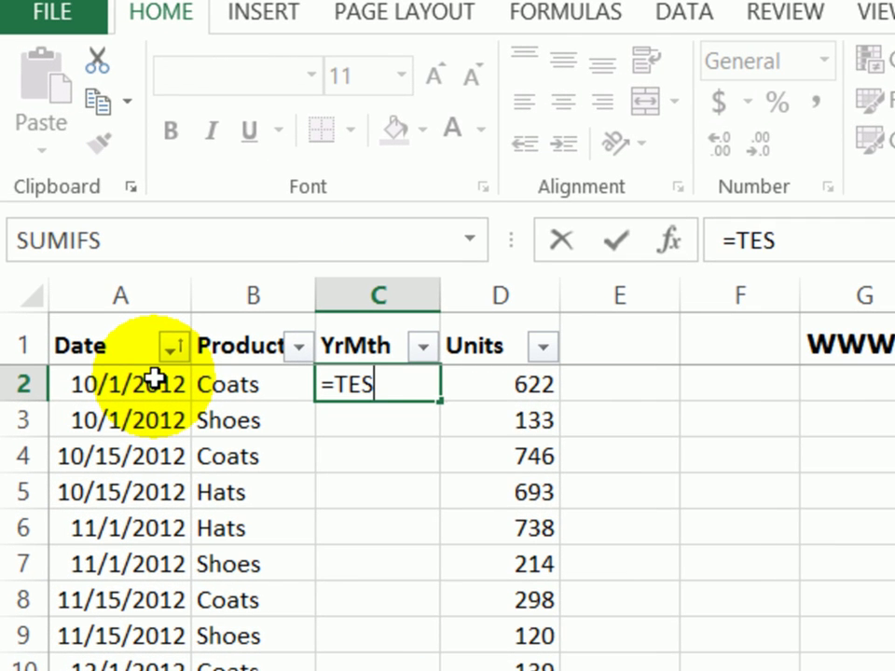
key("BackSpace")
type("XT(")
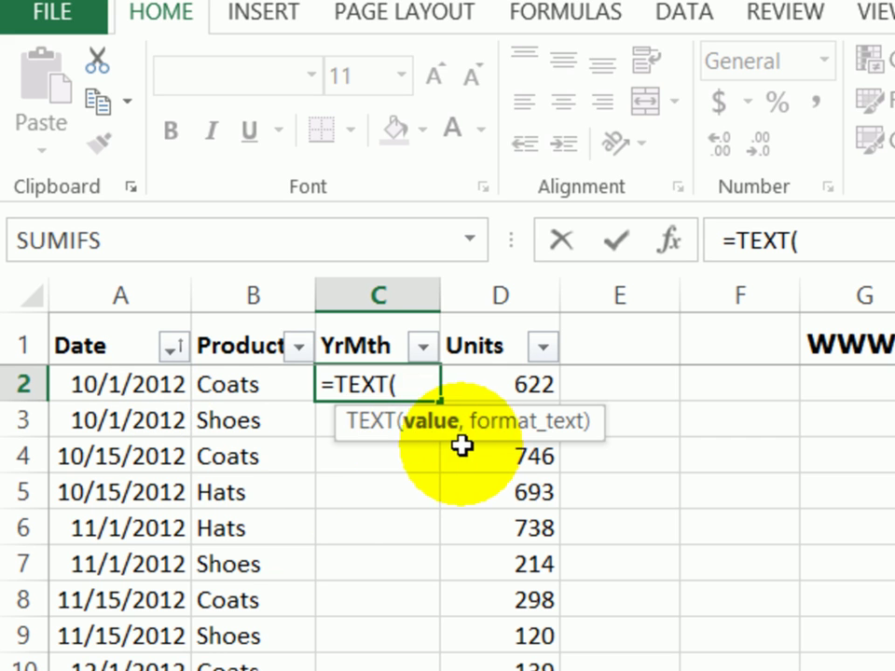
left_click(109, 382)
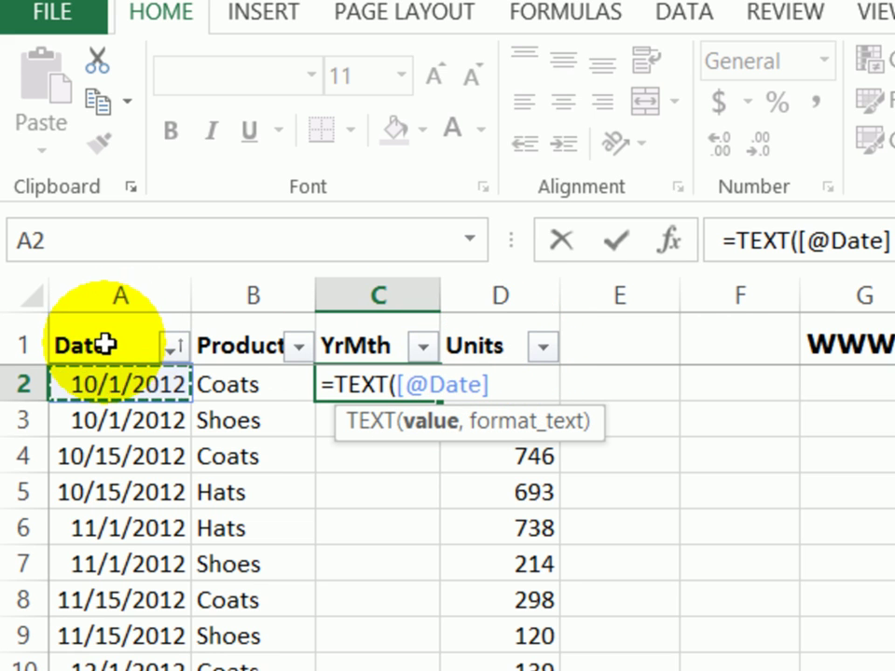
type(",\"yyyy-mm")
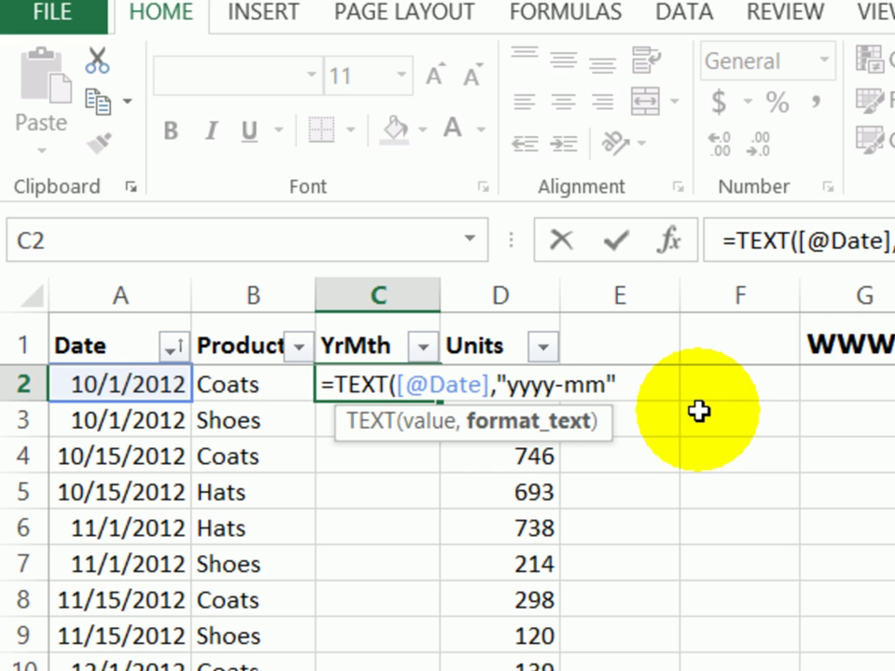
key("Return")
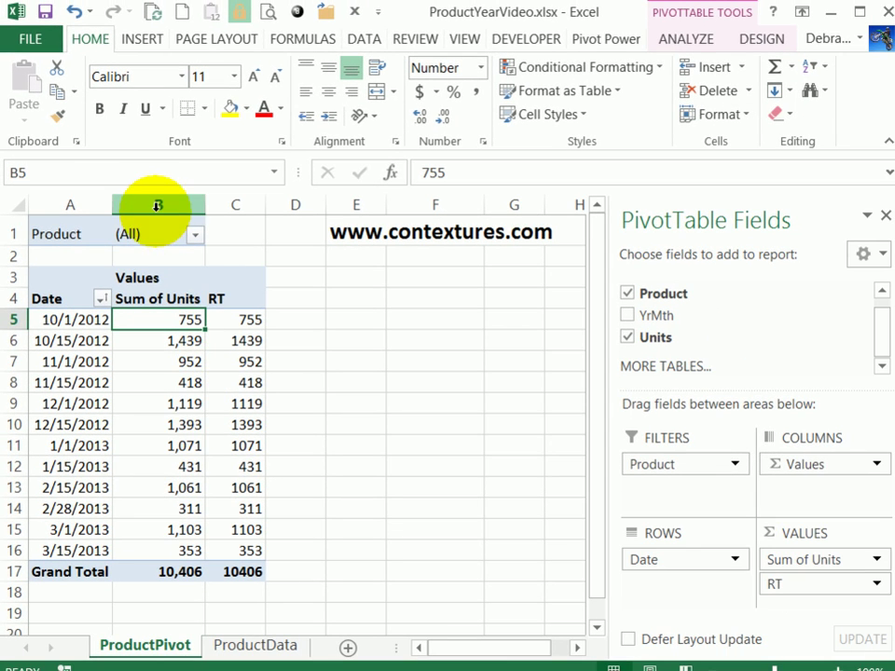
Refresh the pivot table and make YrMth its row field in place of Date.
right_click(165, 326)
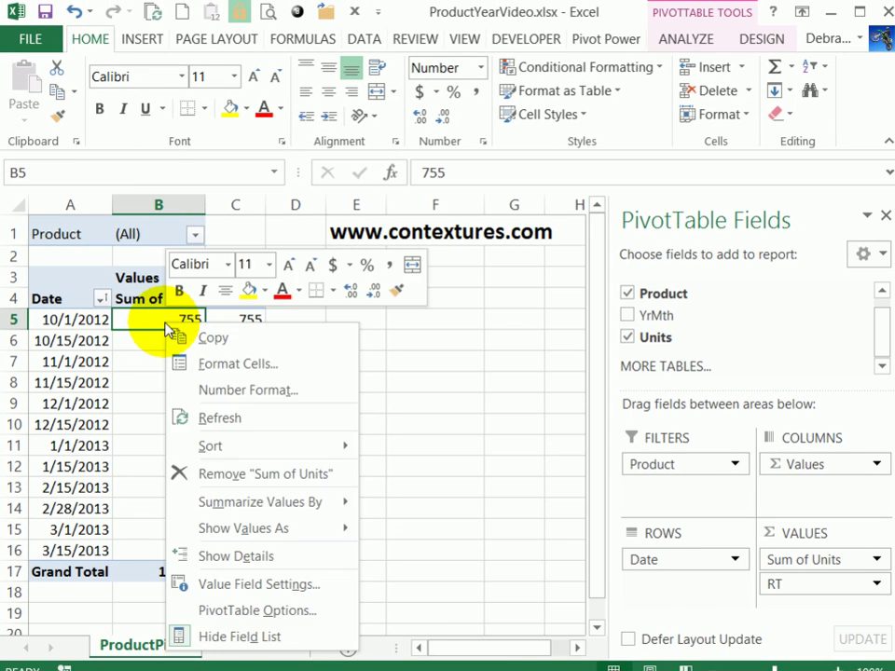
left_click(235, 418)
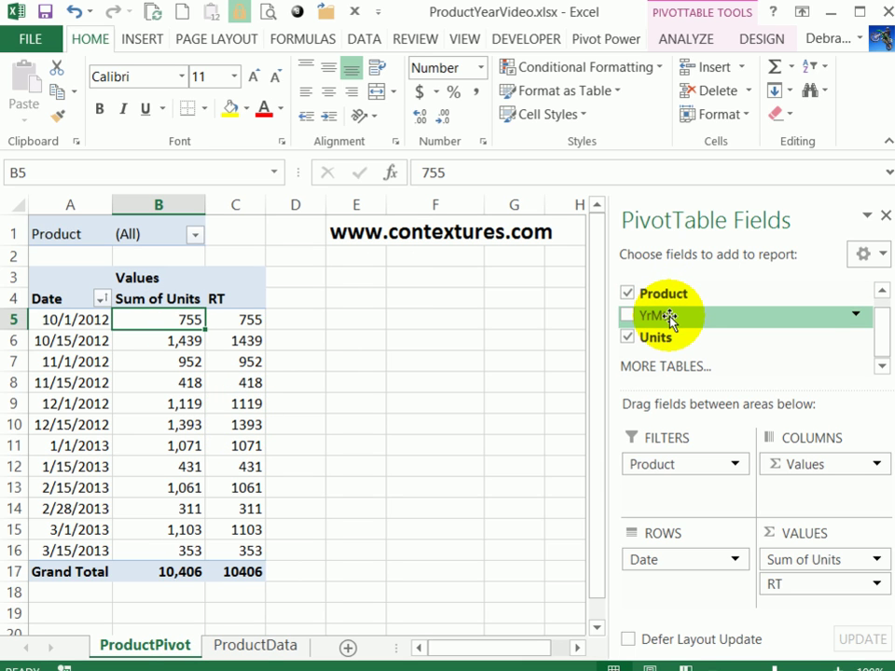
left_click_drag(669, 320, 237, 465)
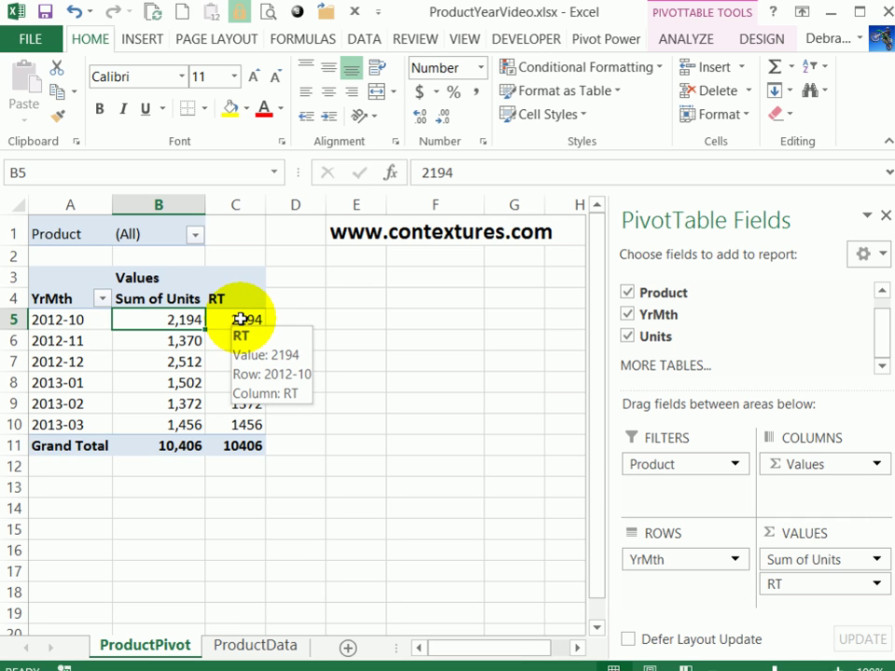
Change RT to a Running Total In based on YrMth, climbing to 10406 at 2013-03.
right_click(234, 319)
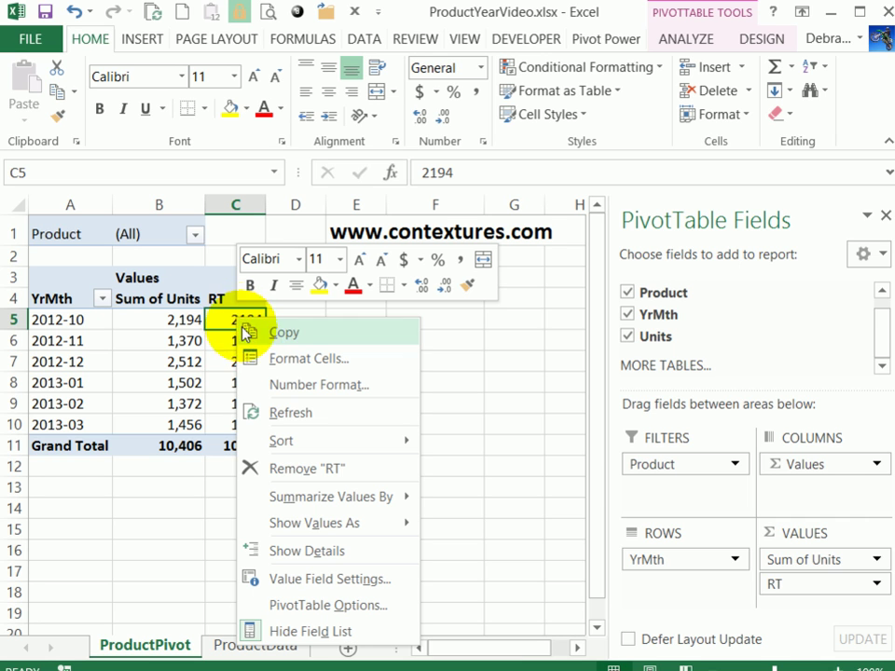
mouse_move(307, 524)
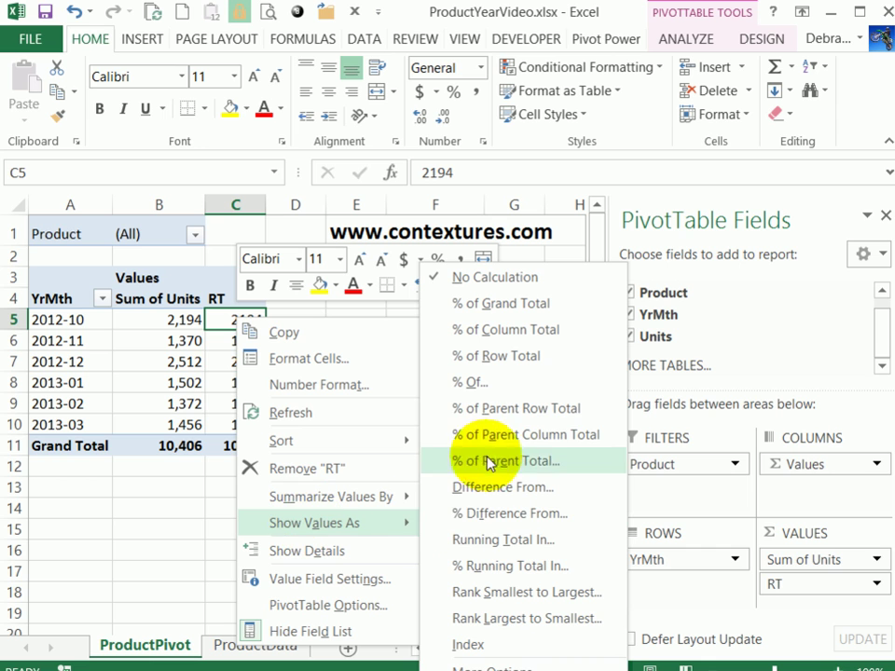
left_click(507, 538)
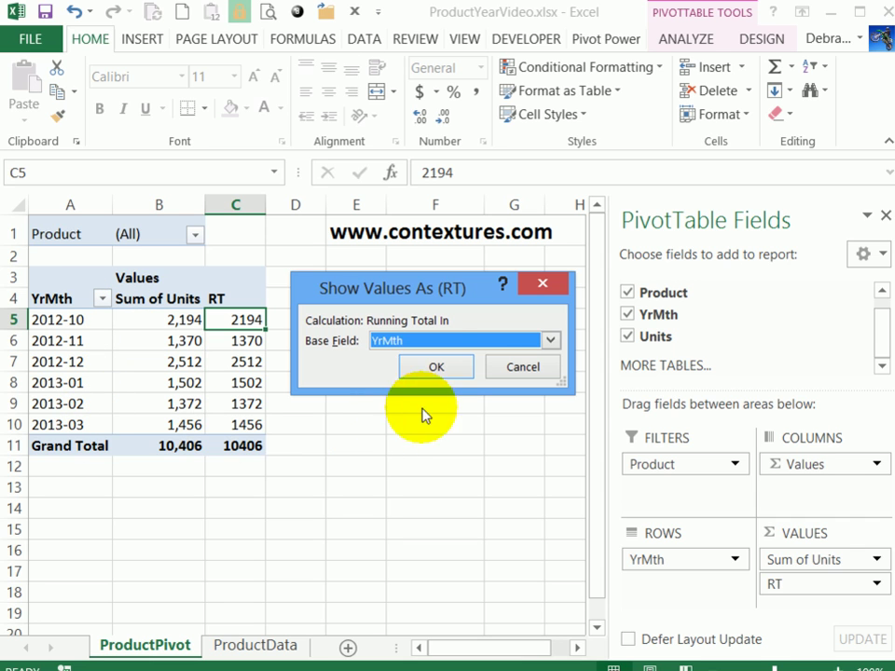
left_click(446, 369)
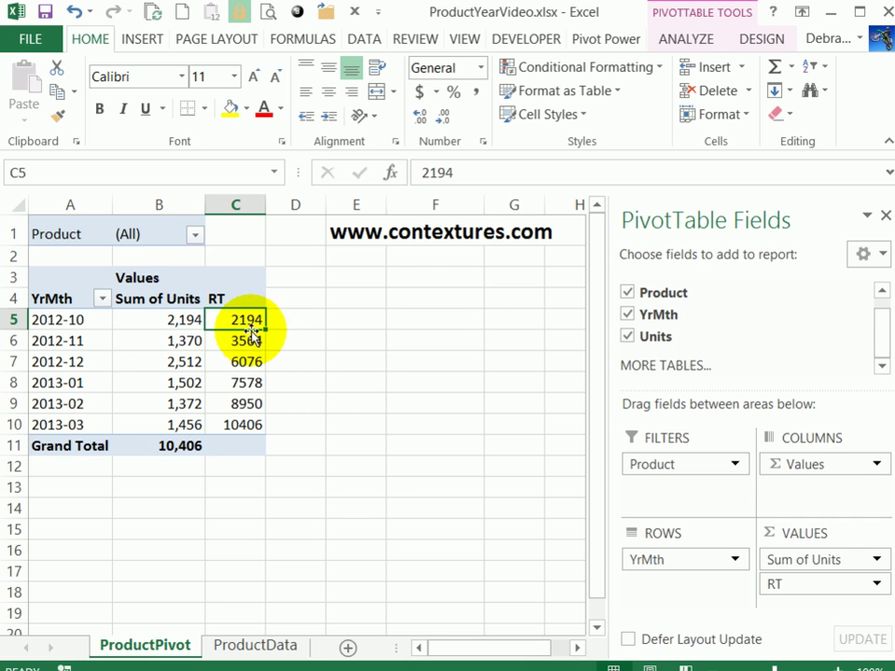